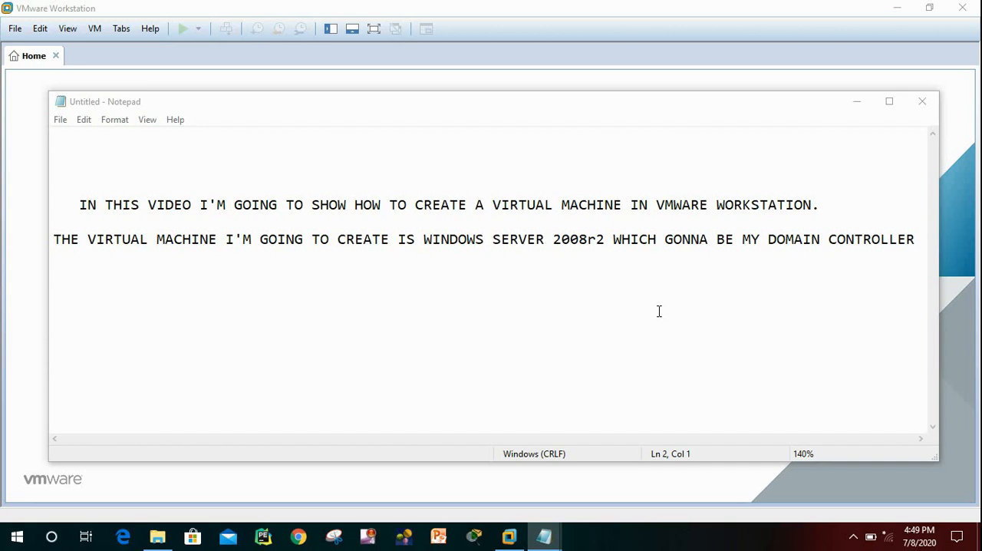
Start creating a new virtual machine using the Typical (recommended) configuration.
left_click(855, 105)
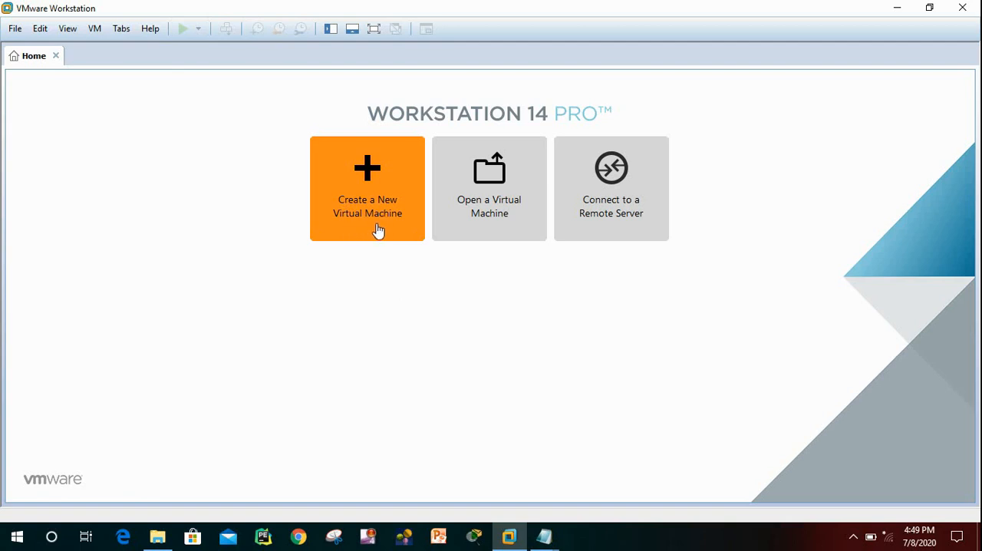
left_click(16, 31)
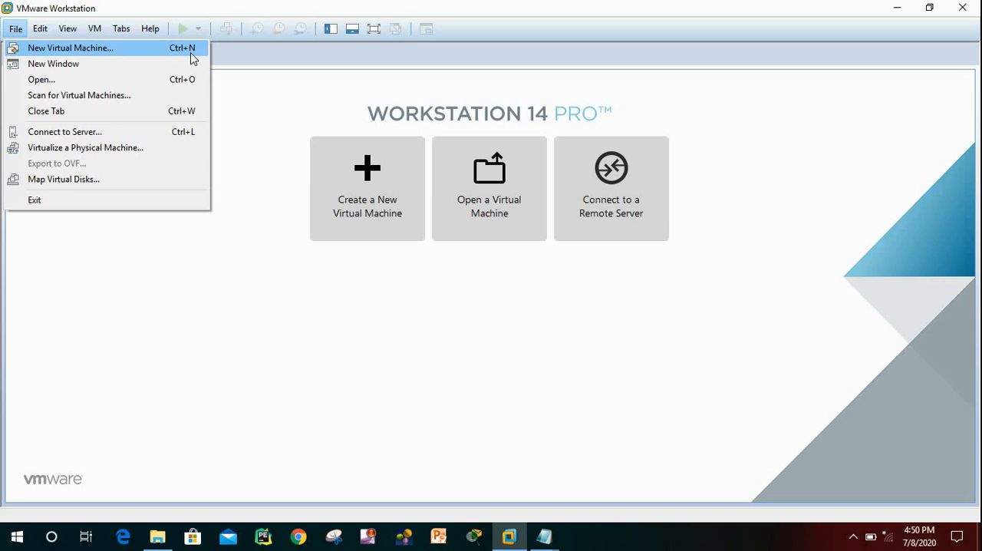
left_click(267, 158)
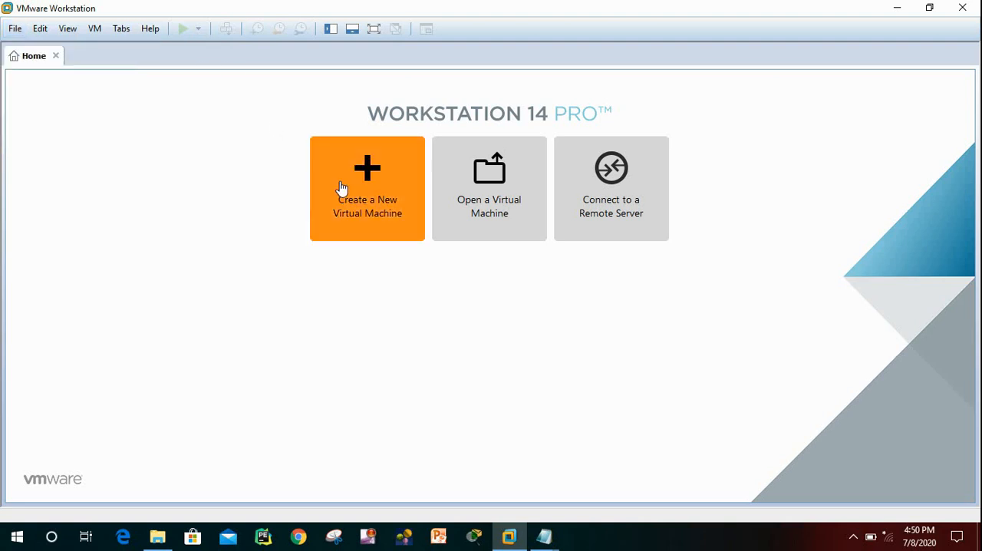
left_click(376, 206)
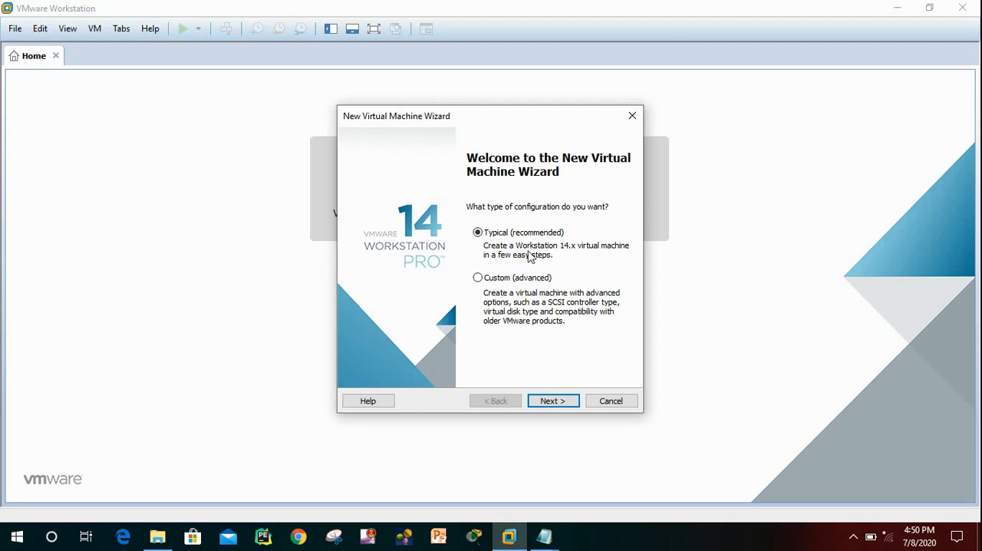
left_click(552, 401)
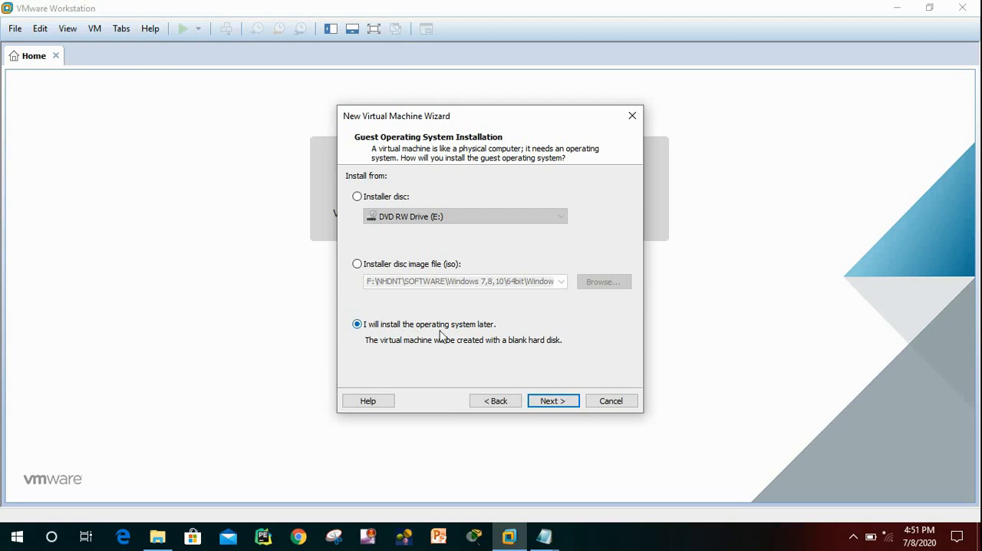
Choose to install the operating system later and set the guest to Microsoft Windows, version Windows Server 2008 R2 x64.
left_click(555, 404)
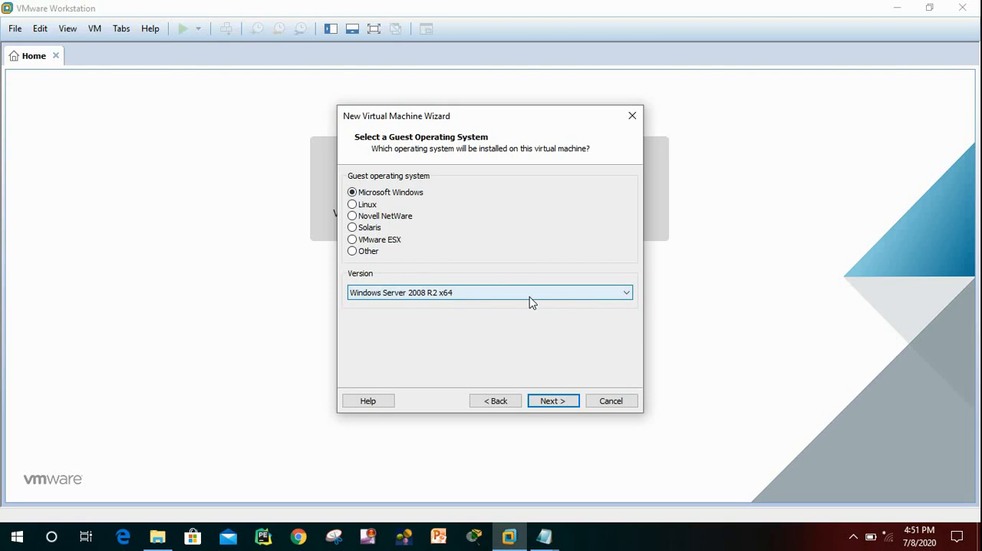
left_click(627, 296)
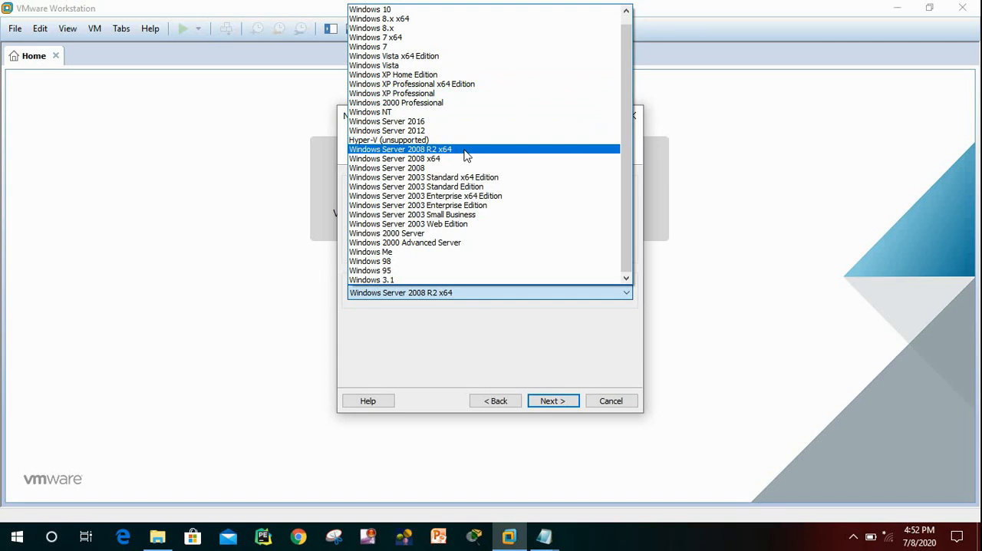
left_click(462, 152)
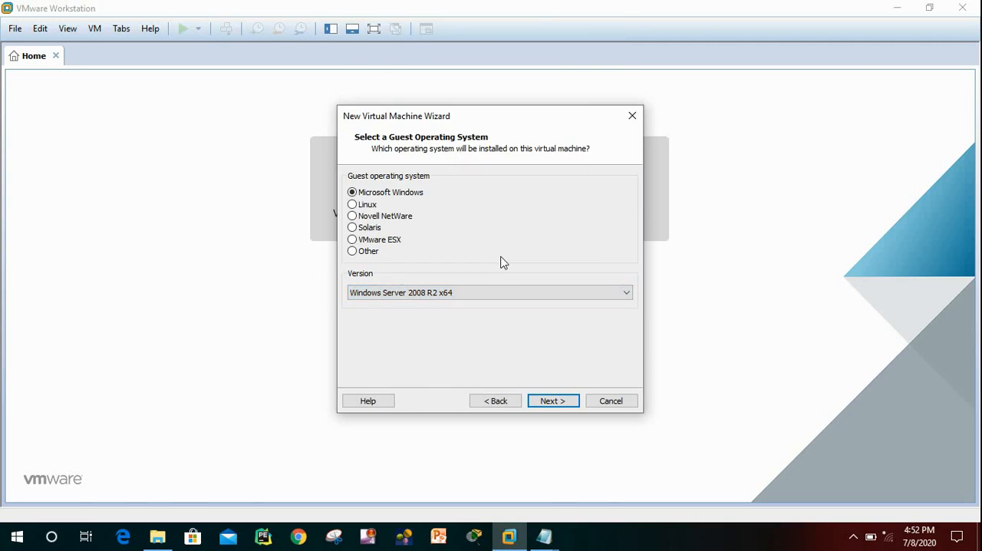
left_click(550, 402)
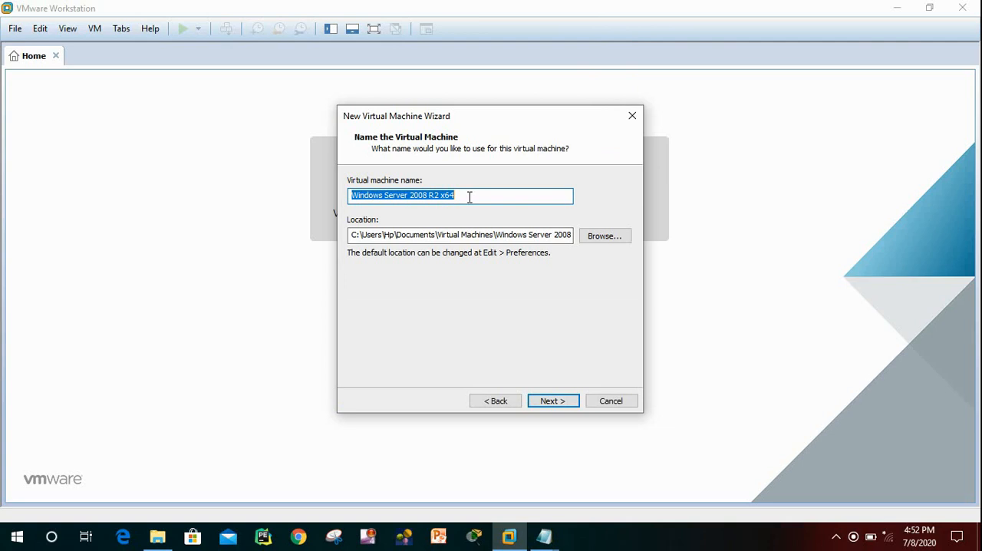
Try to name the virtual machine DC1-SERVER1.
type("DC")
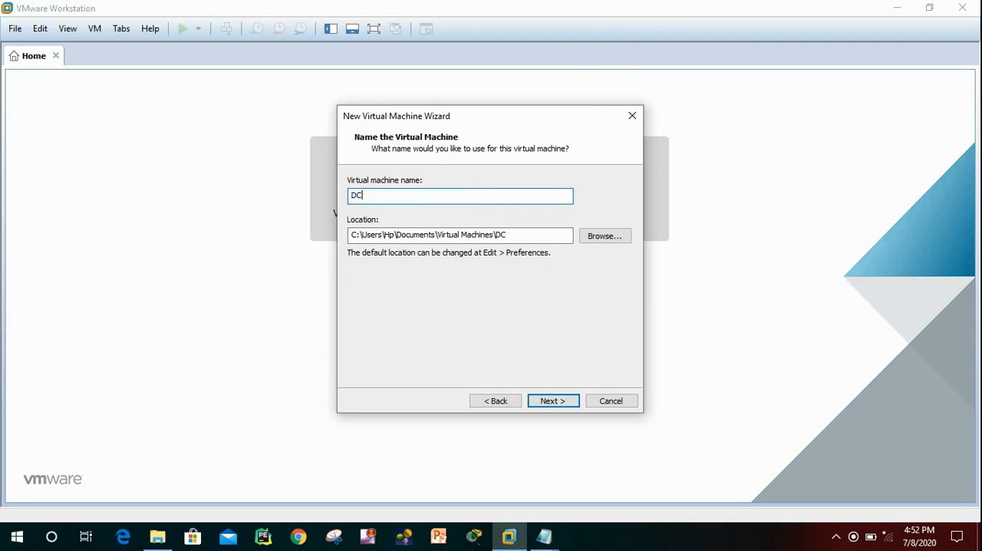
type("1")
type("-SERVER1")
left_click(561, 400)
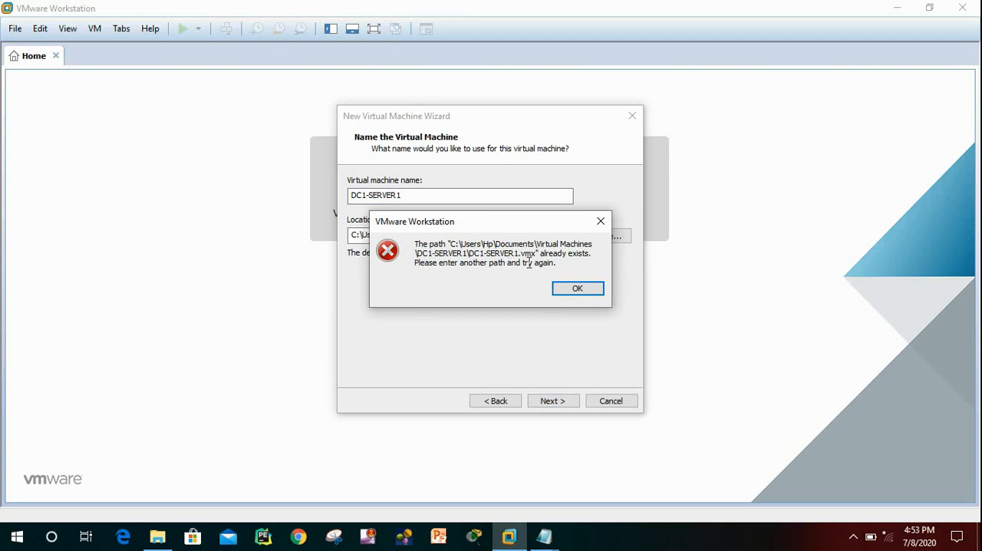
left_click(583, 288)
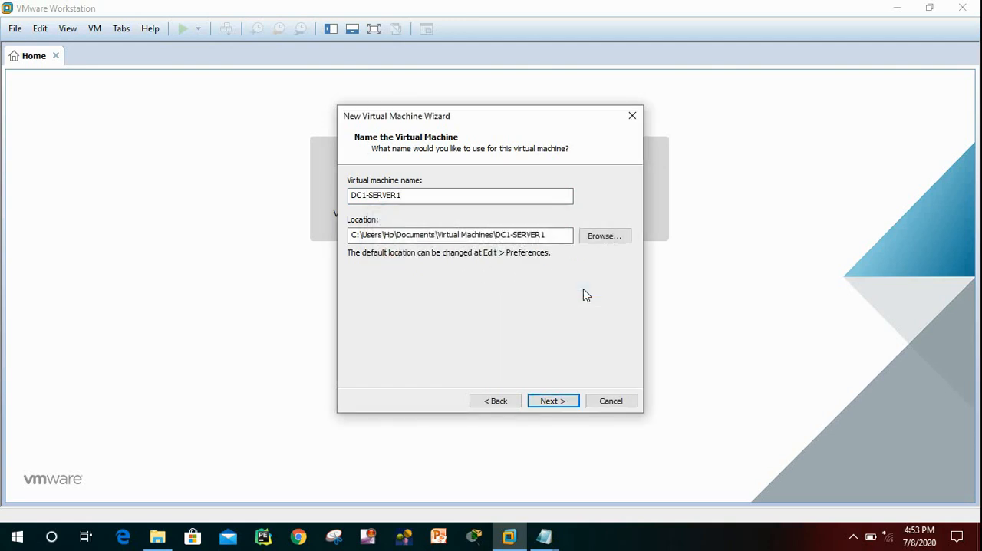
Rename the virtual machine to DC1-SERVER and accept a 40 GB disk split into multiple files.
left_click(410, 196)
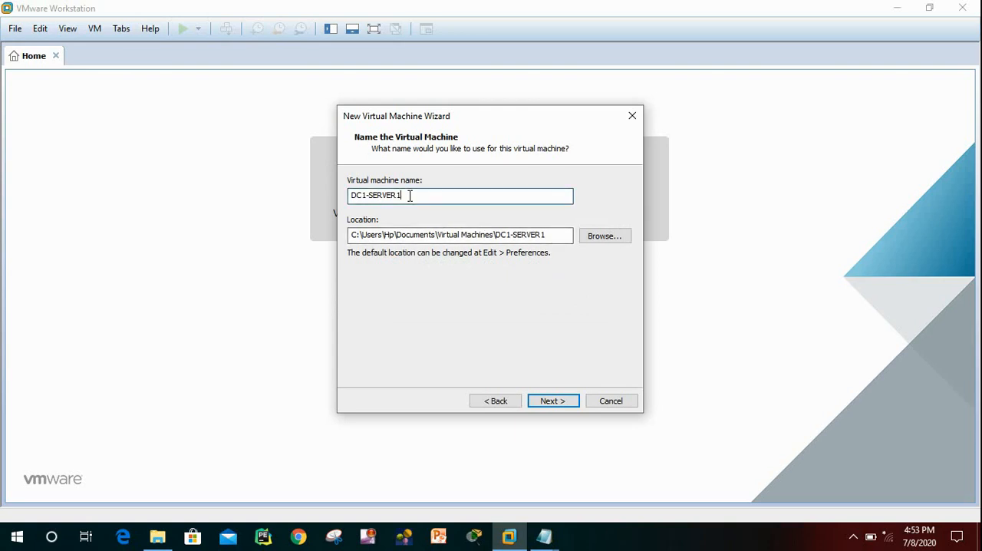
key("BackSpace")
key("BackSpace")
type("R")
left_click(263, 537)
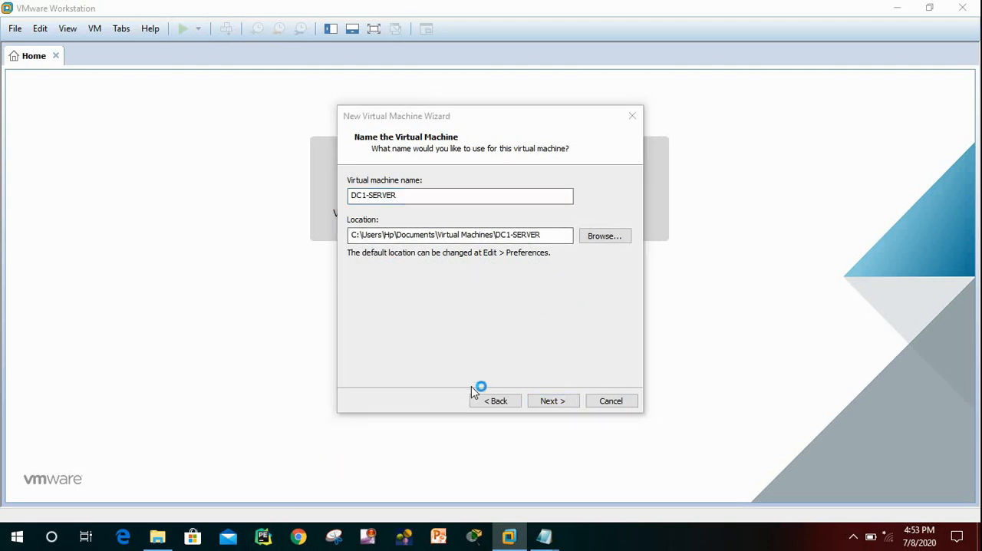
left_click(549, 403)
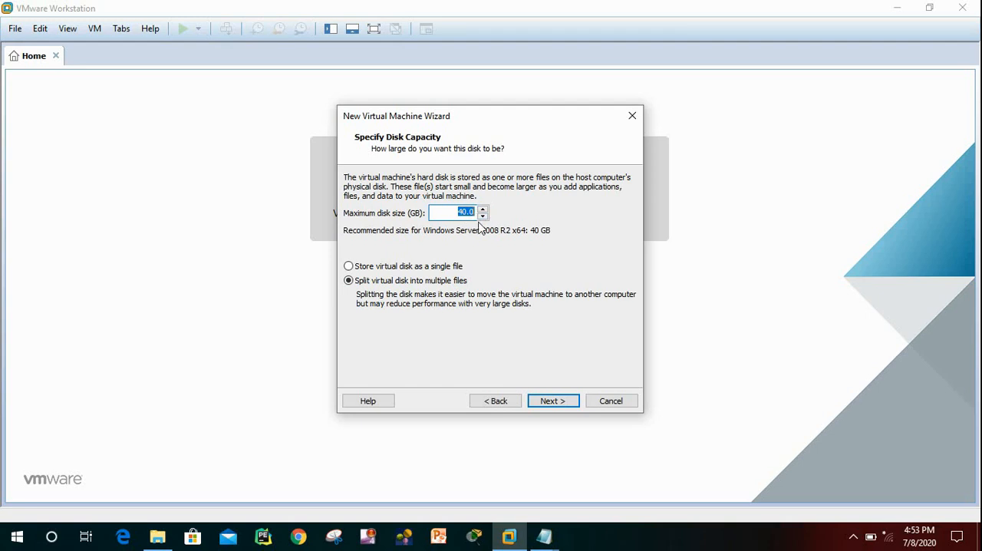
left_click(553, 401)
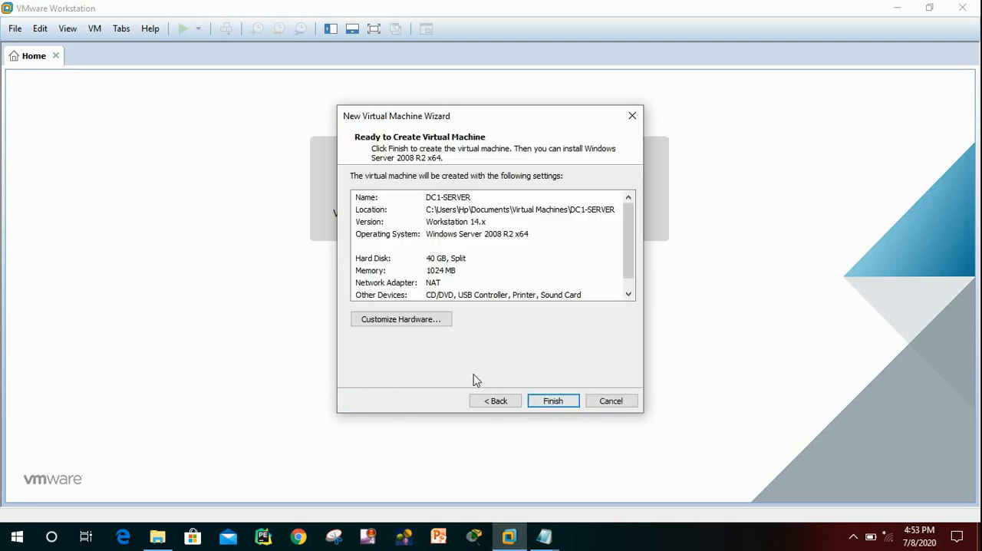
Customize the hardware so the CD/DVD drive uses the ISO image en_windows_server_2008_r2_with_sp1_x64_dvd_617601.
left_click(420, 327)
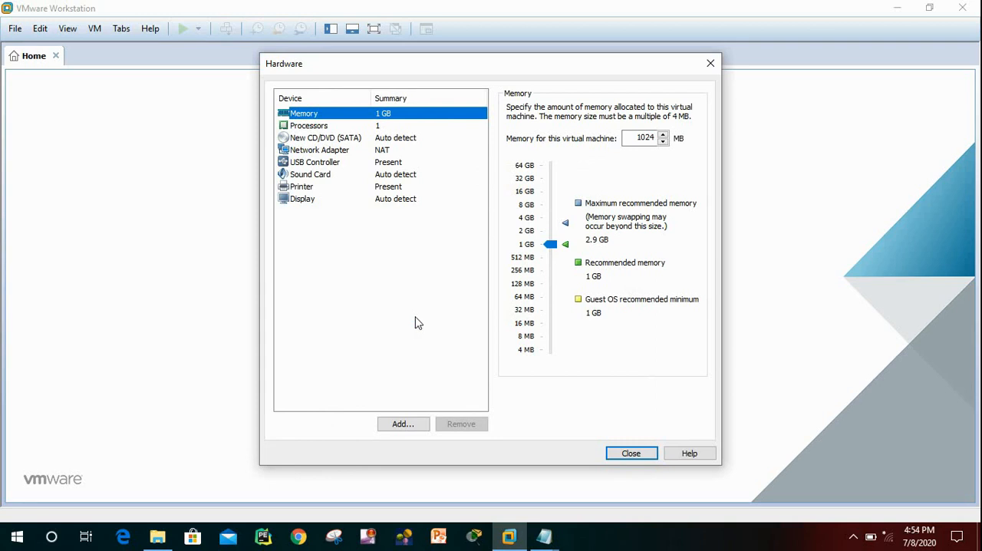
left_click(334, 142)
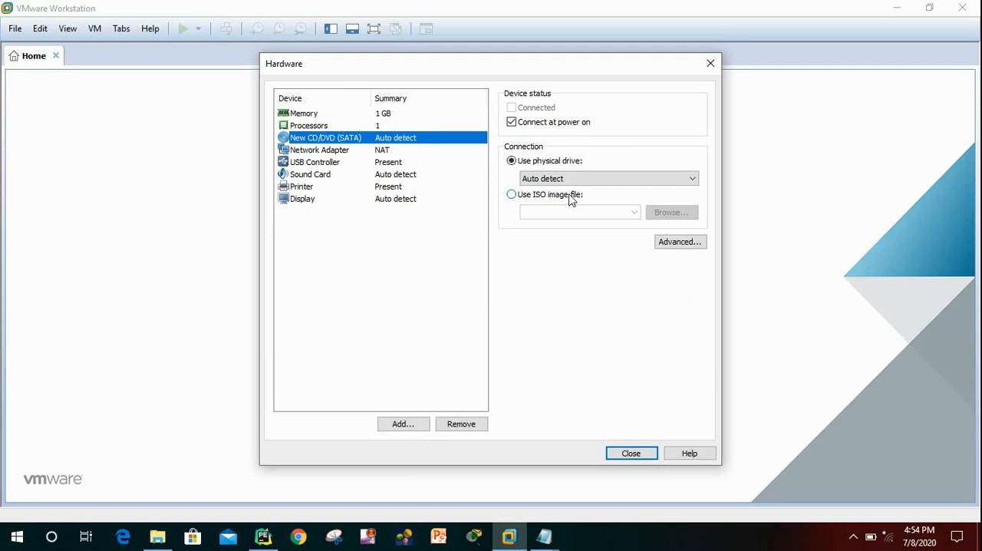
left_click(511, 196)
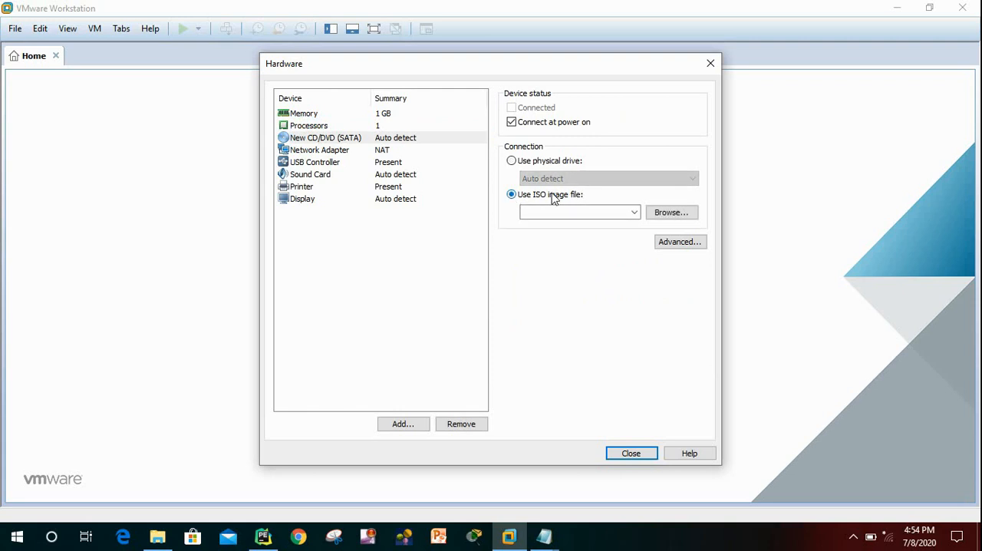
left_click(665, 217)
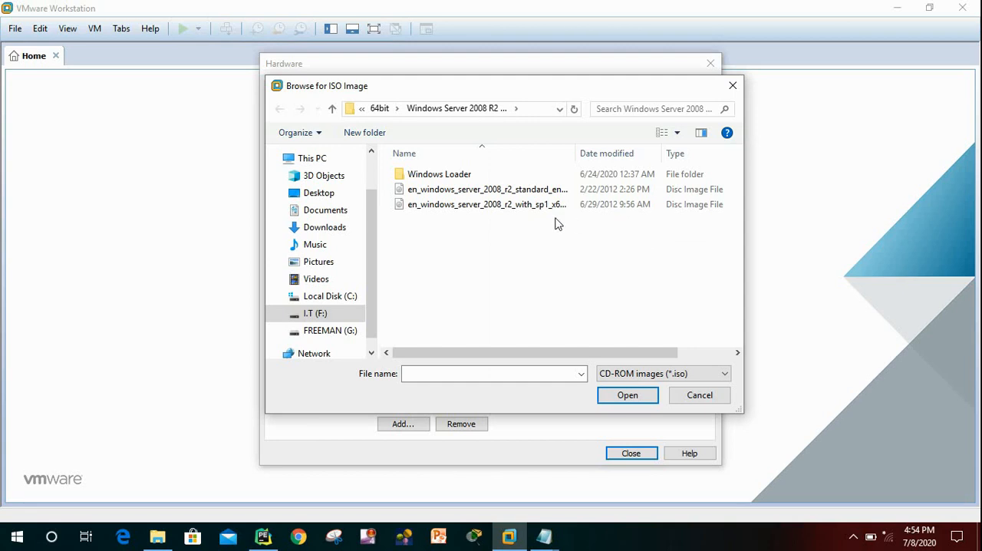
left_click(500, 206)
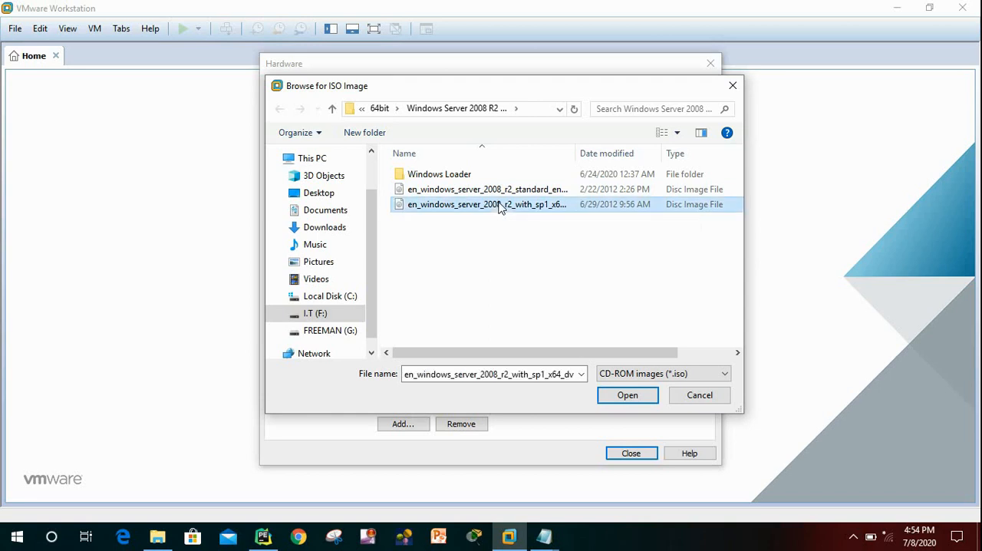
left_click(627, 397)
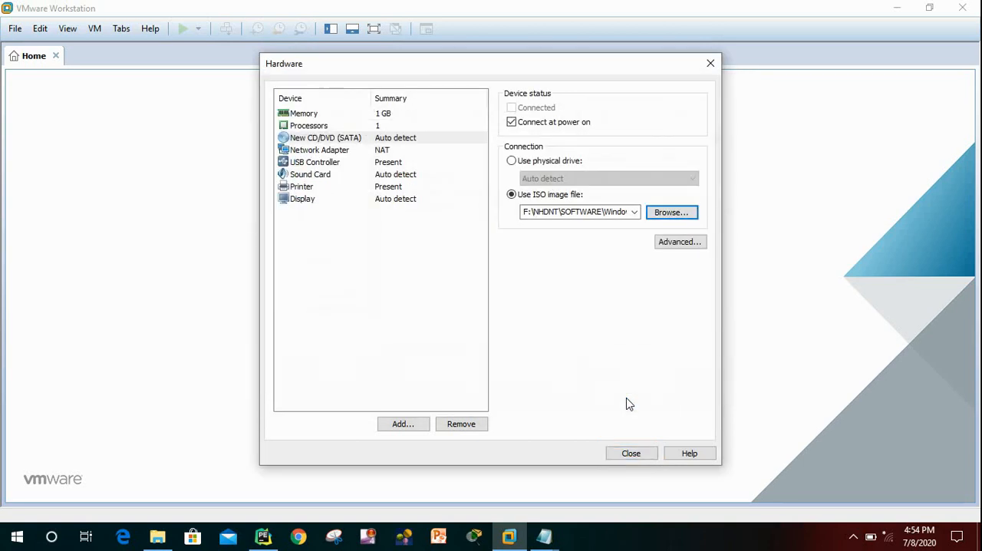
left_click(630, 453)
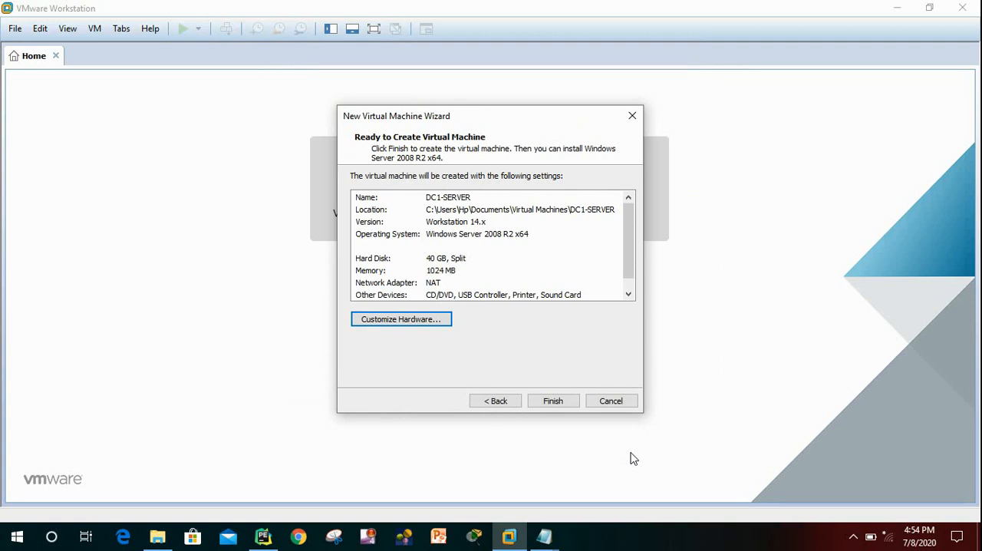
Finish creating the virtual machine, power it on and dismiss the installation hint bar.
left_click(556, 404)
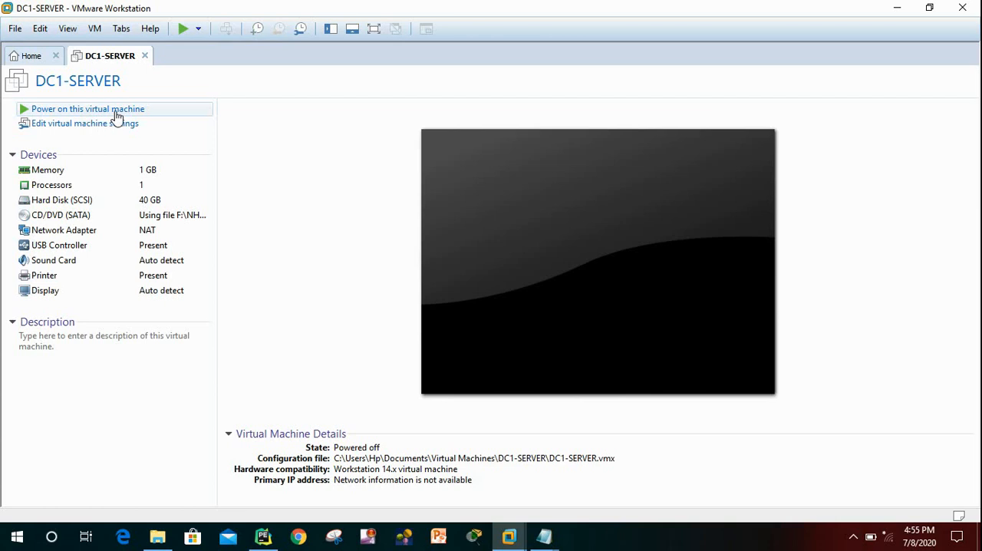
left_click(183, 30)
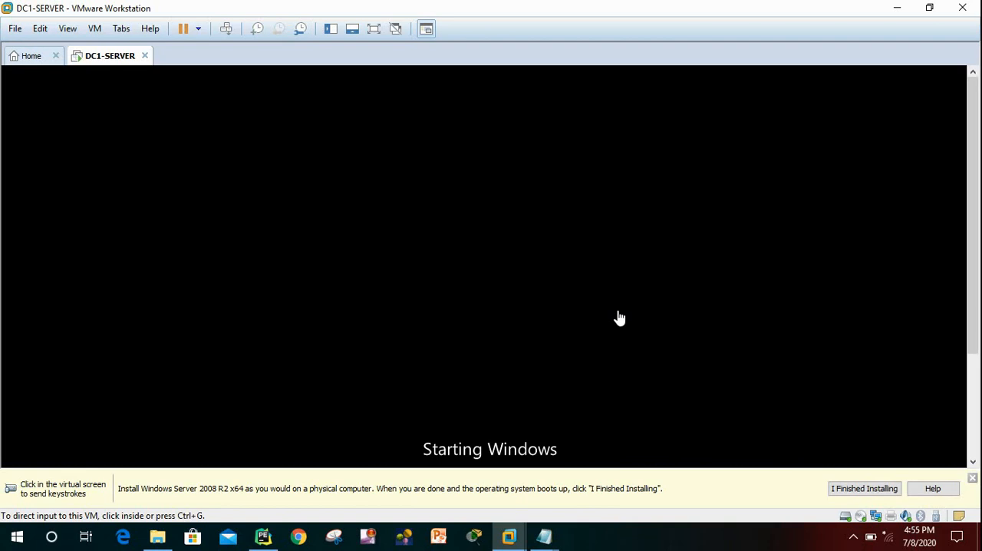
left_click(971, 480)
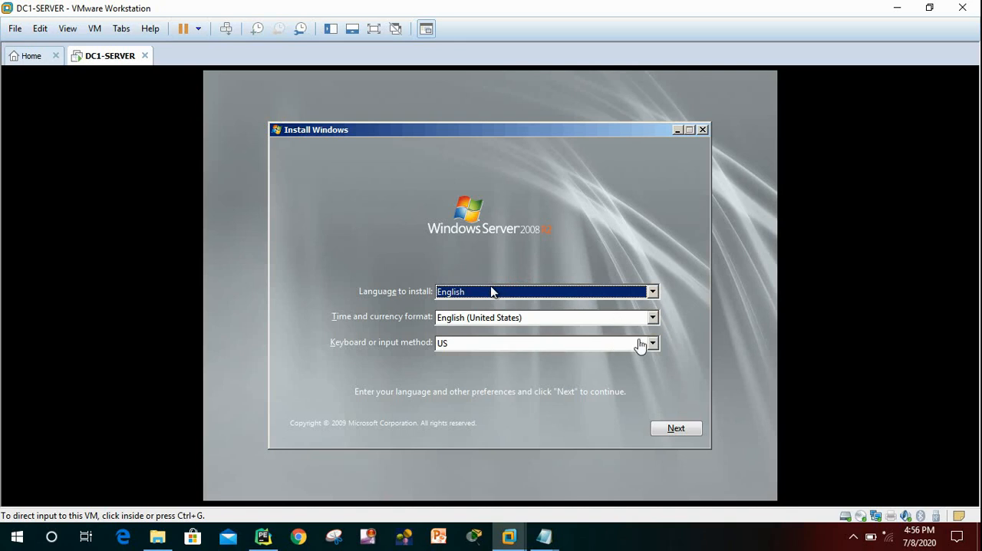
Choose the US keyboard and keep English as the language to install in Windows Setup.
left_click(651, 346)
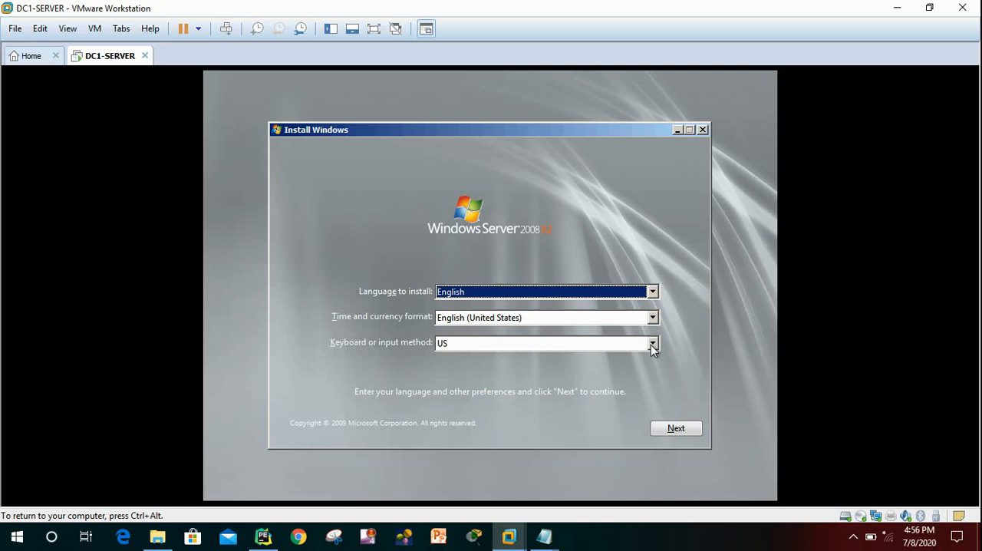
left_click(651, 346)
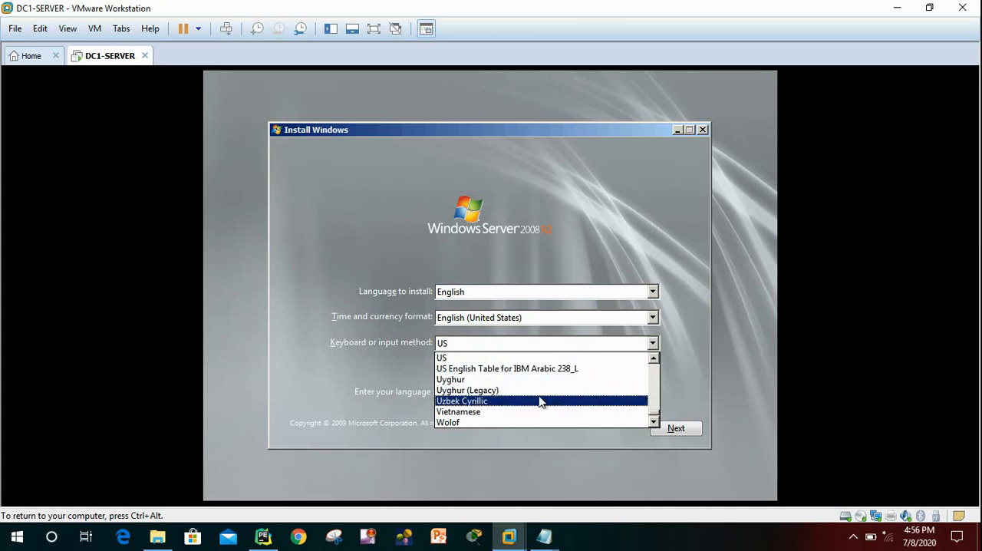
left_click(483, 358)
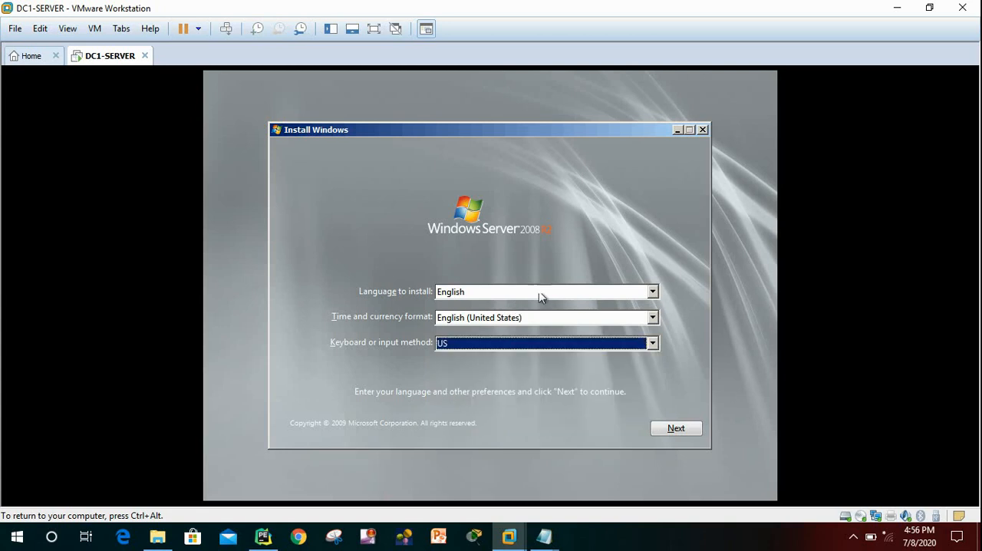
left_click(656, 292)
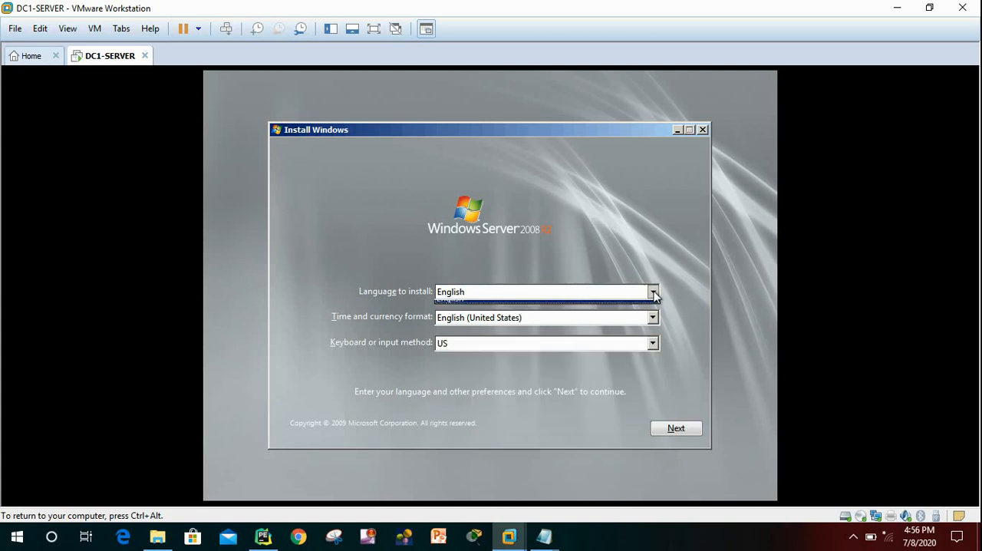
left_click(654, 293)
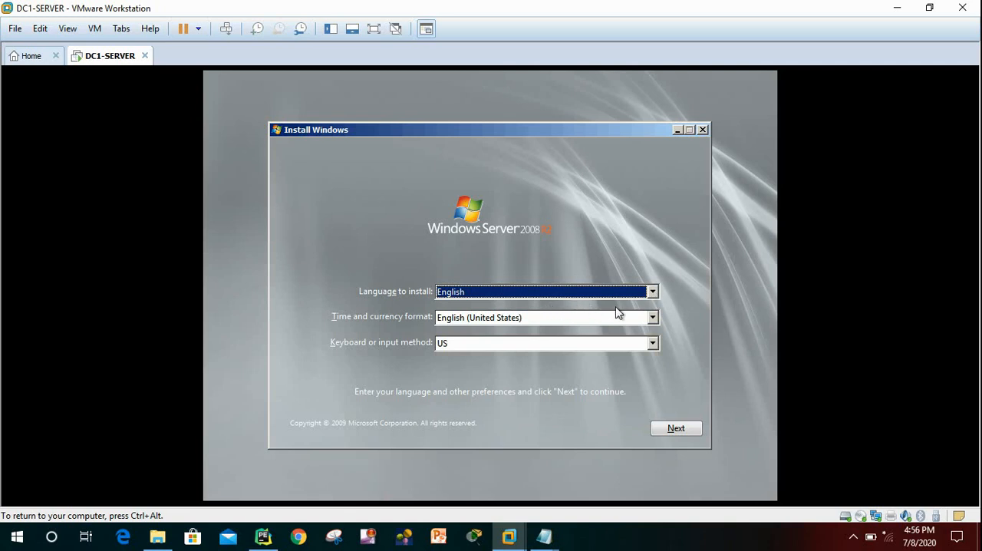
Set the time and currency format to French (Canada).
left_click(654, 319)
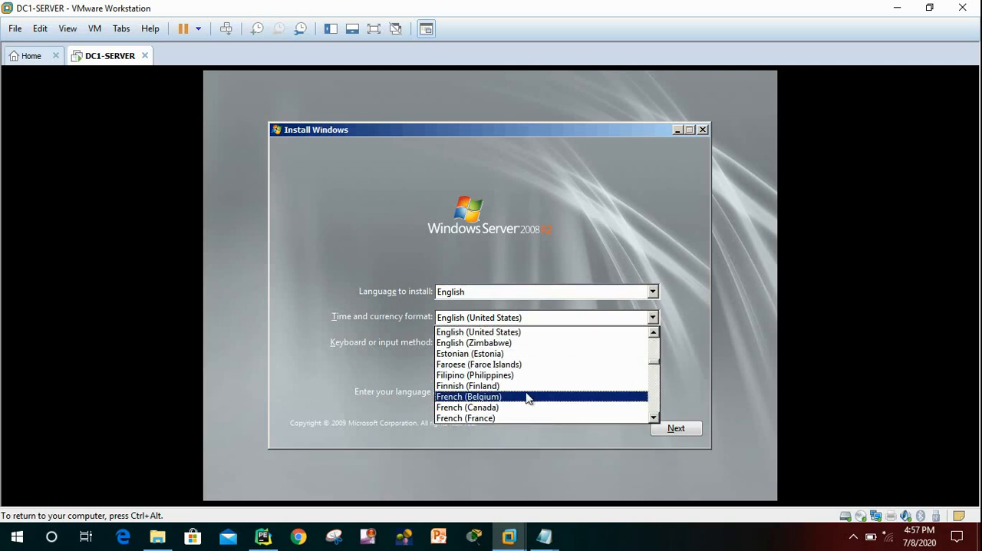
left_click(484, 409)
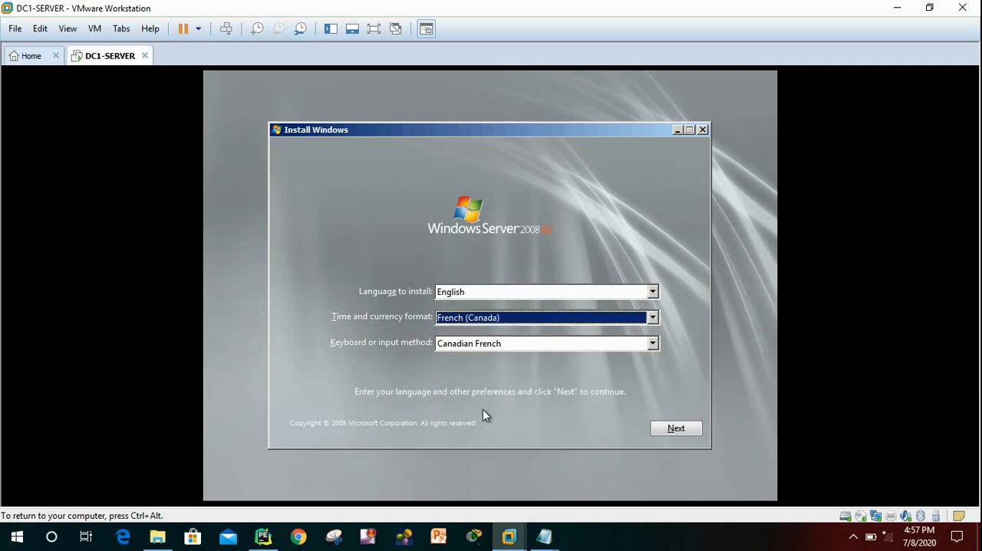
Set the time and currency format in Windows Setup to English (United States).
left_click(653, 317)
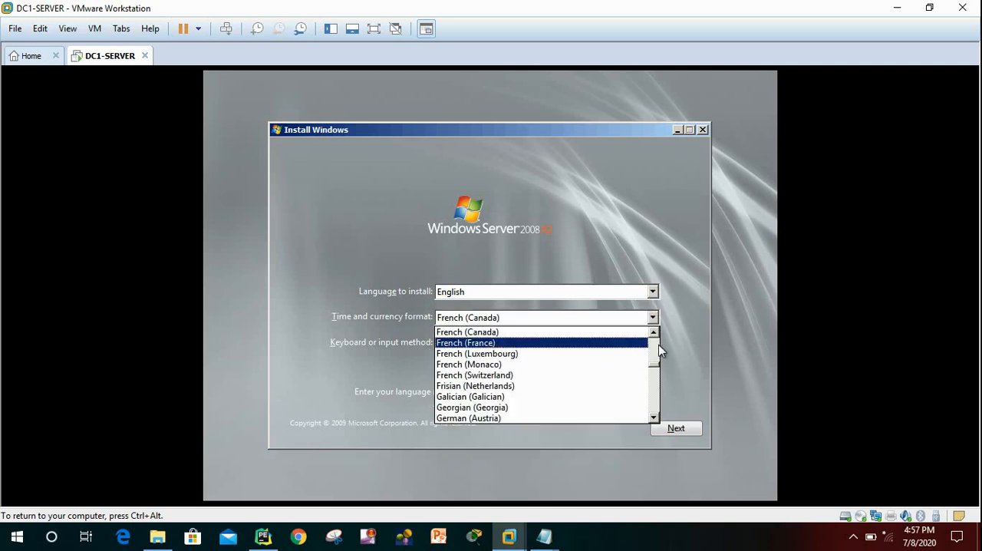
mouse_move(657, 361)
left_mouse_down()
mouse_move(654, 333)
mouse_move(653, 368)
left_mouse_up()
key("u")
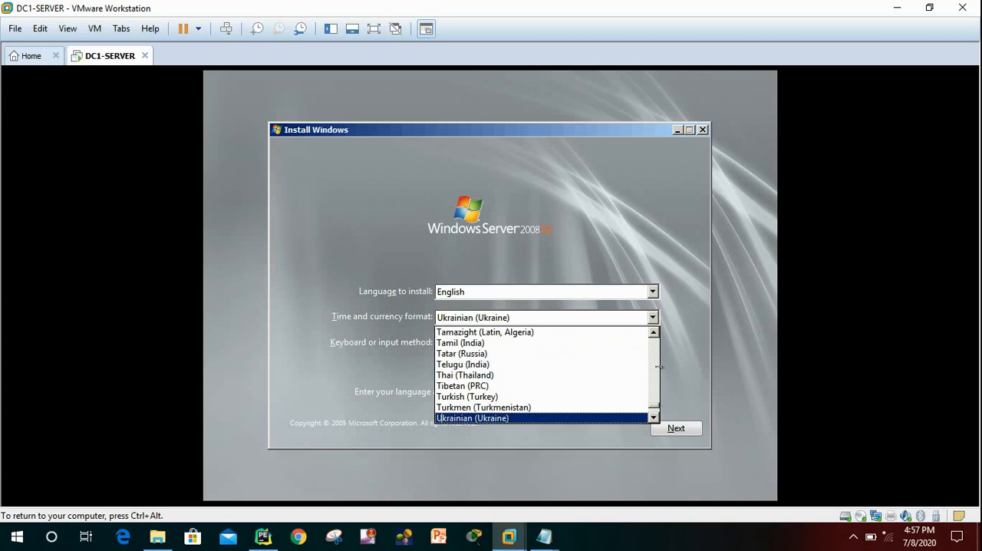
key("e")
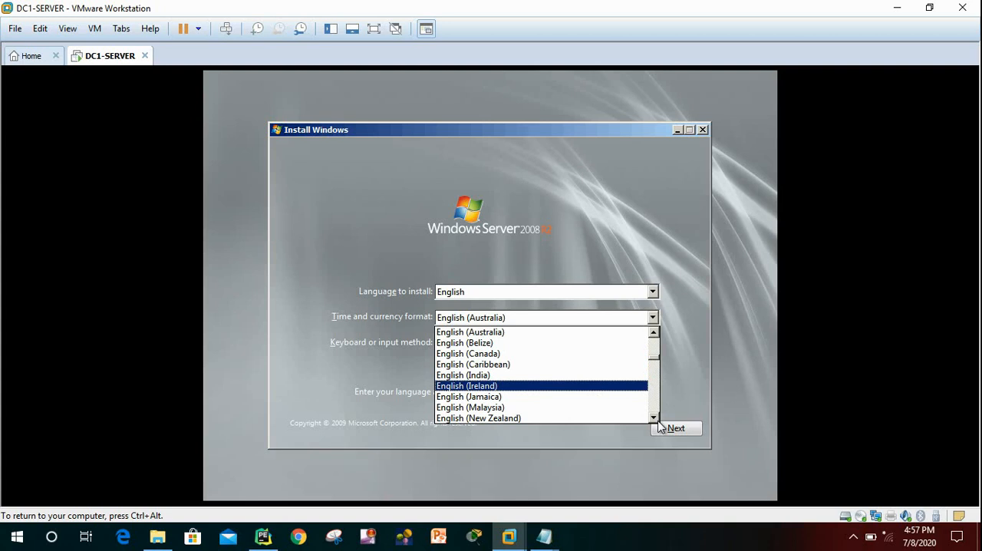
scroll(657, 422, "down", 4)
scroll(658, 423, "down", 5)
scroll(657, 423, "down", 5)
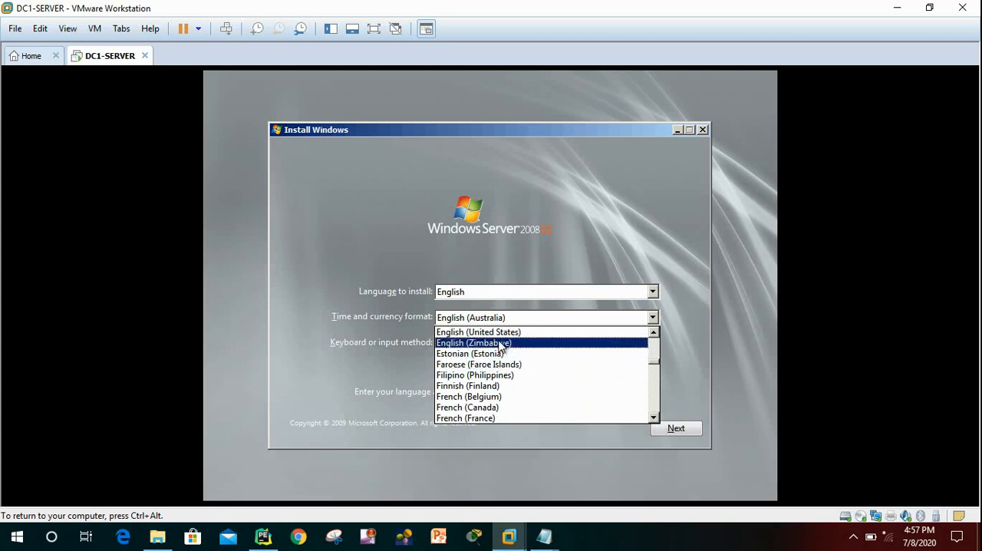
left_click(506, 332)
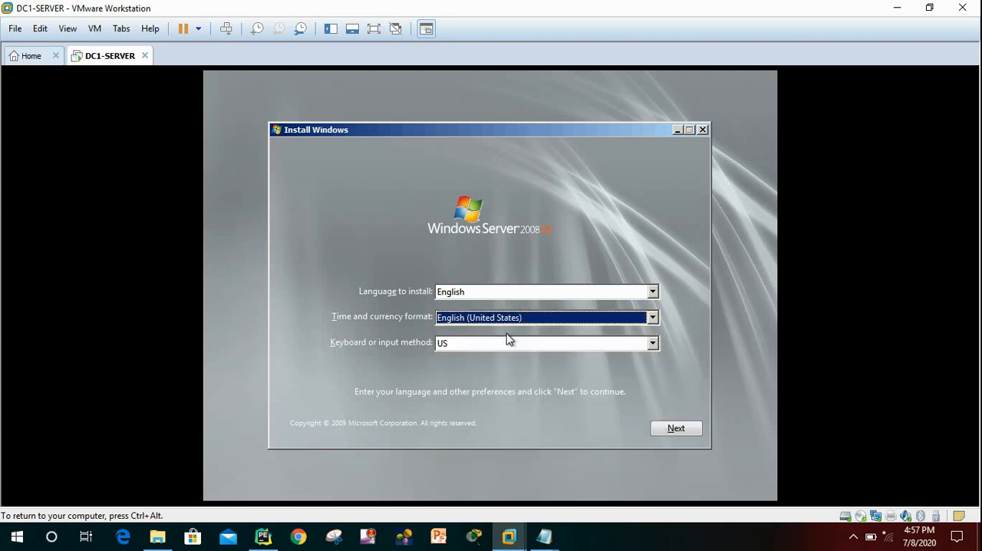
Start the installation and choose Windows Server 2008 R2 Standard (Full Installation) as the operating system.
left_click(674, 427)
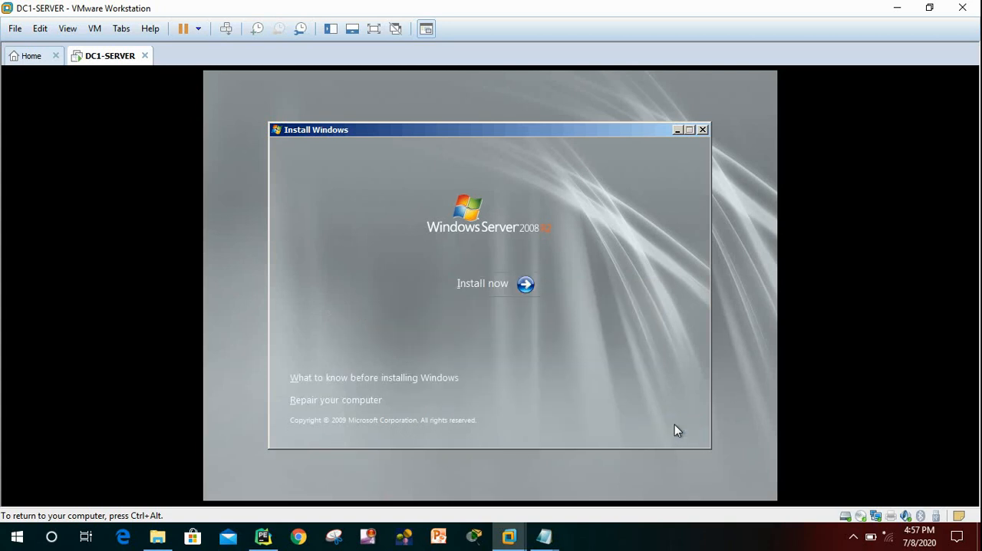
left_click(523, 284)
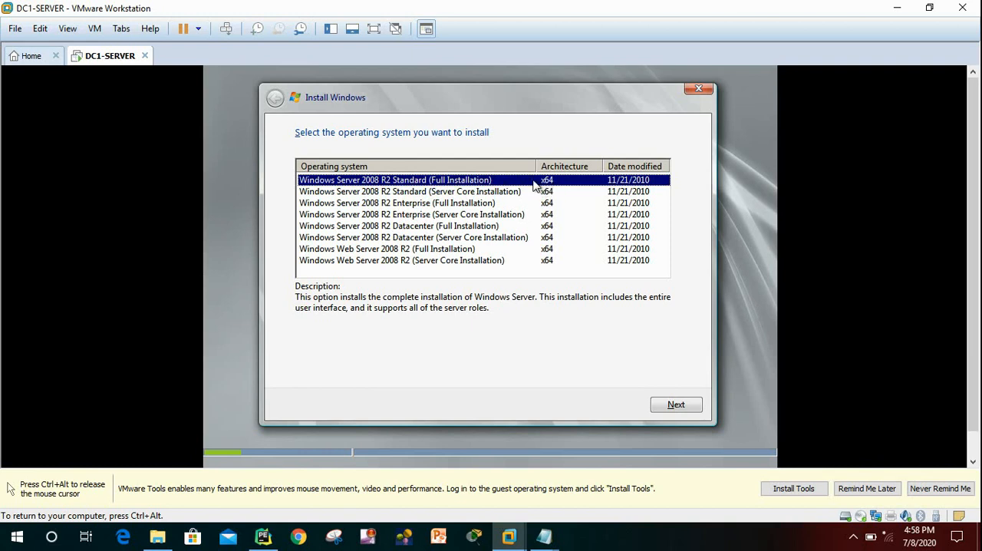
left_click(676, 411)
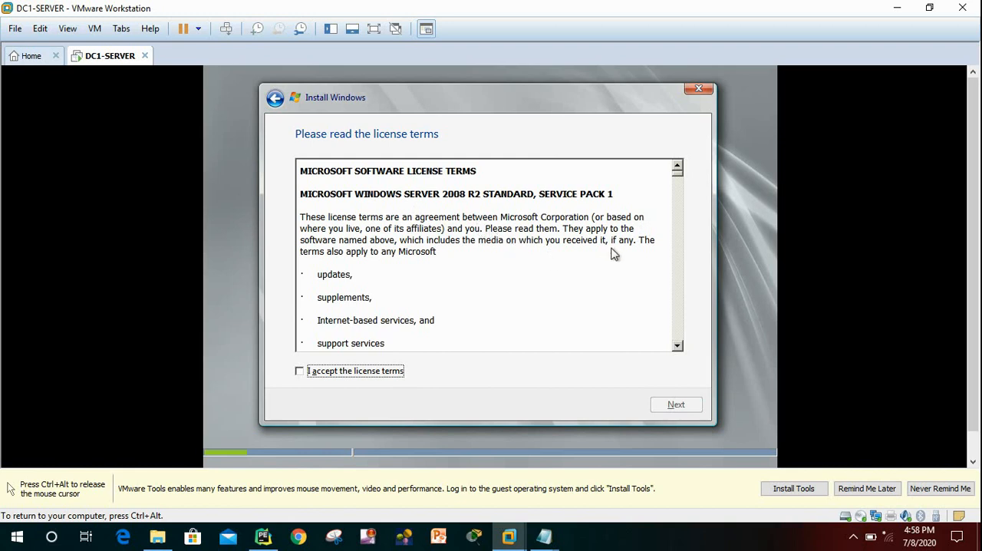
Skim the Microsoft license terms, accept them and continue the setup.
left_click(676, 345)
left_click(677, 345)
left_click(676, 345)
left_click(676, 345)
left_click(677, 345)
left_click(677, 345)
left_click(676, 345)
left_click(676, 346)
left_click(676, 346)
left_click(676, 345)
left_click(676, 347)
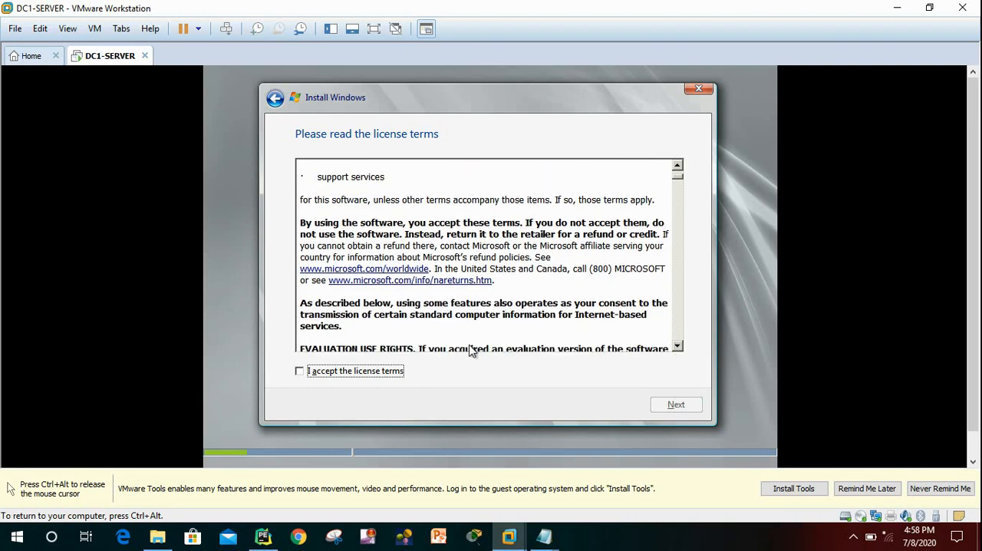
left_click(310, 376)
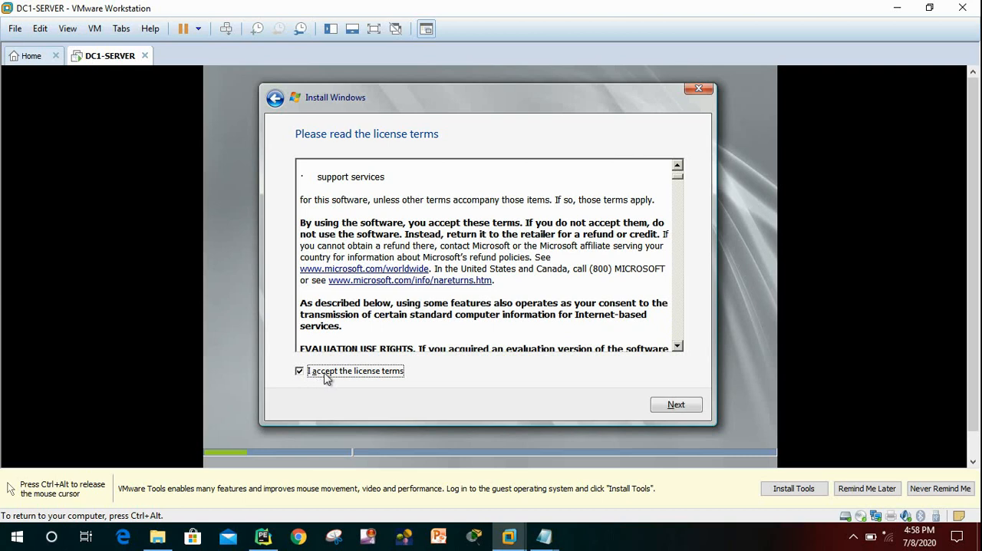
left_click(672, 409)
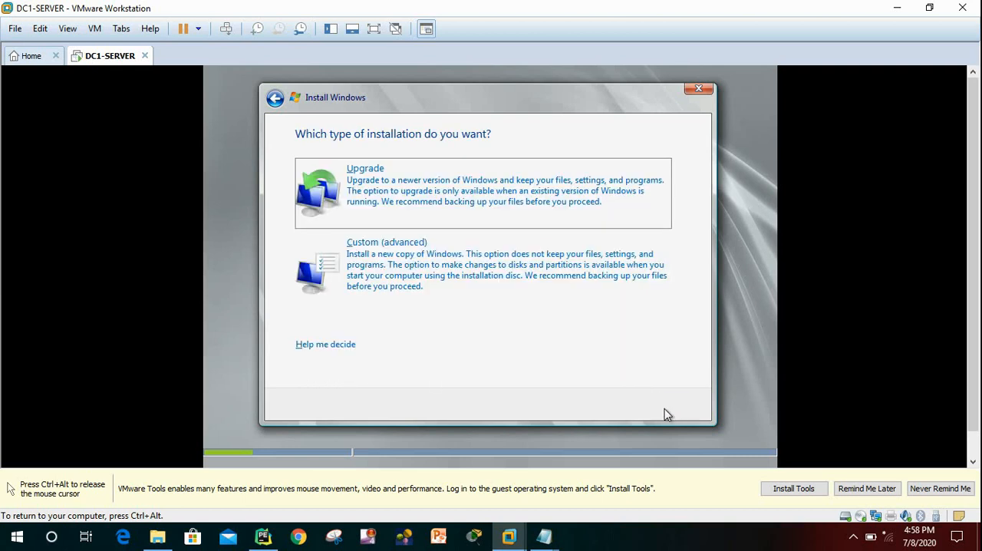
Choose the Custom (advanced) installation and install Windows on the unallocated space of Disk 0.
left_click(413, 261)
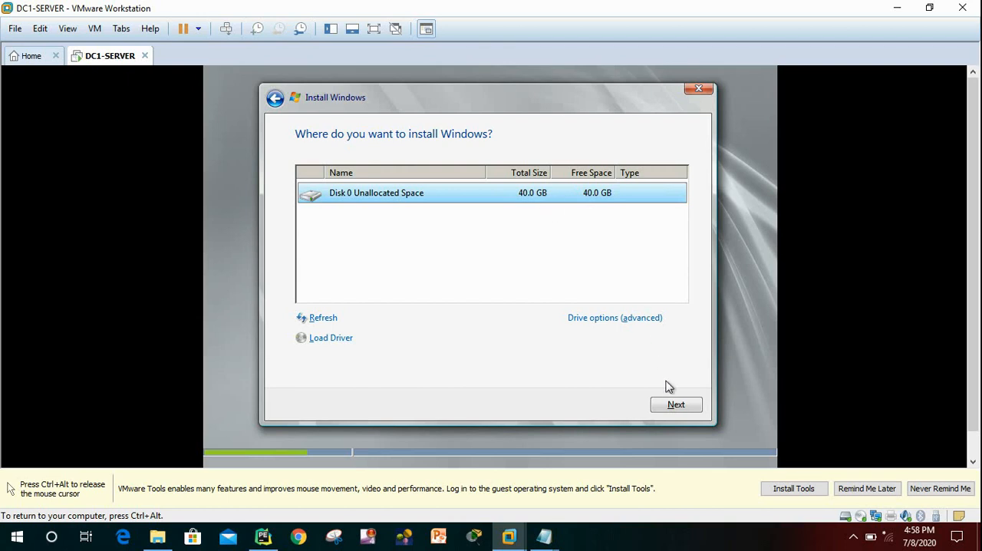
left_click(672, 405)
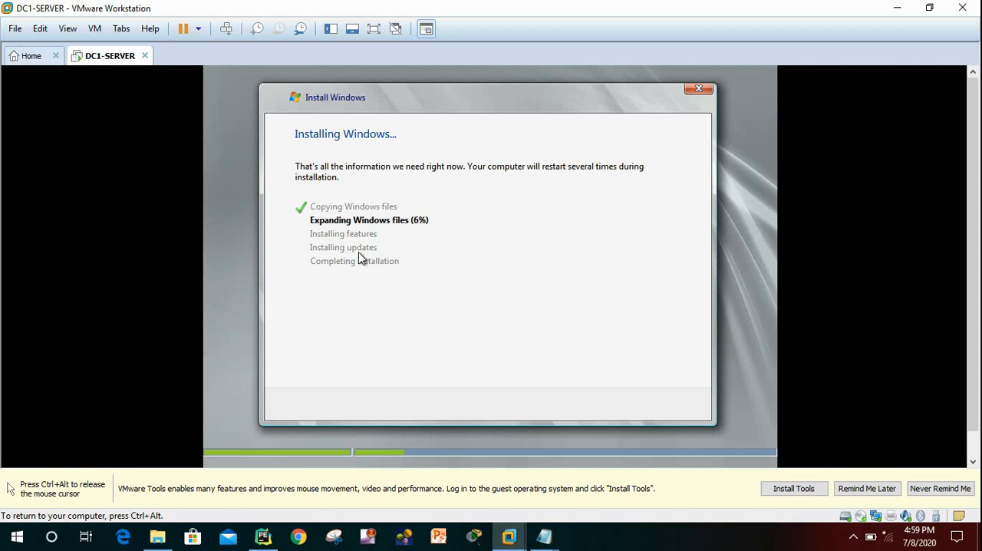
key("ctrl+alt")
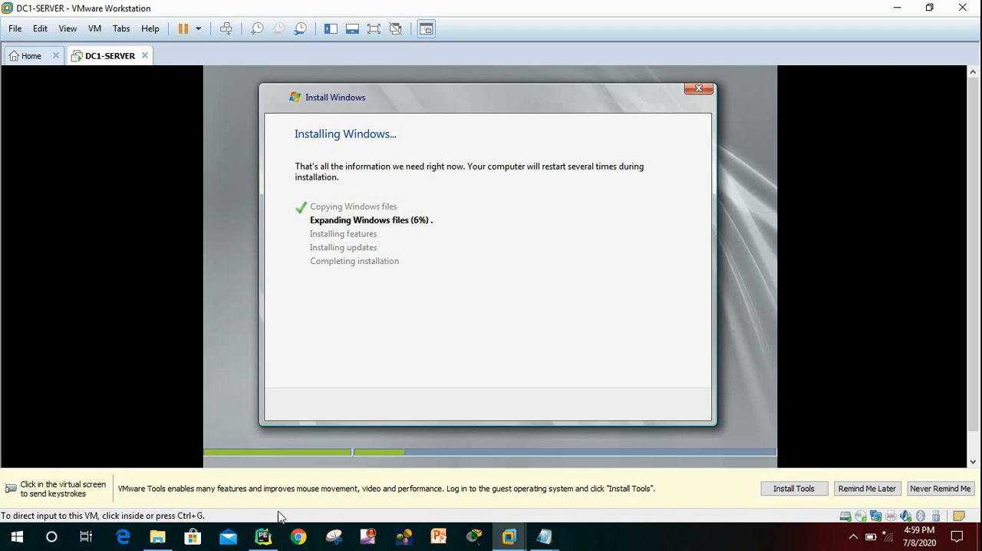
left_click(368, 535)
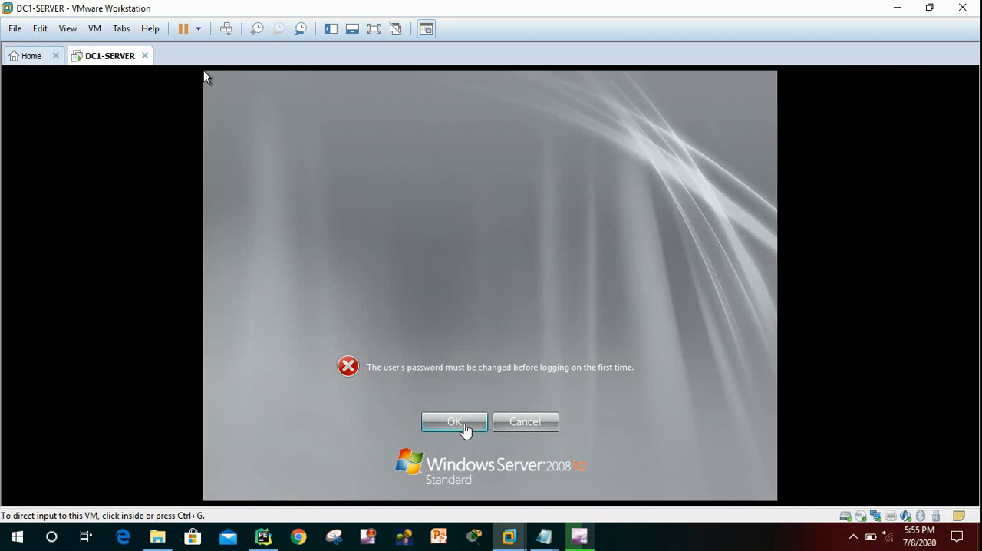
Set and confirm a new Administrator password for the first logon, and log on to the server.
left_click(464, 429)
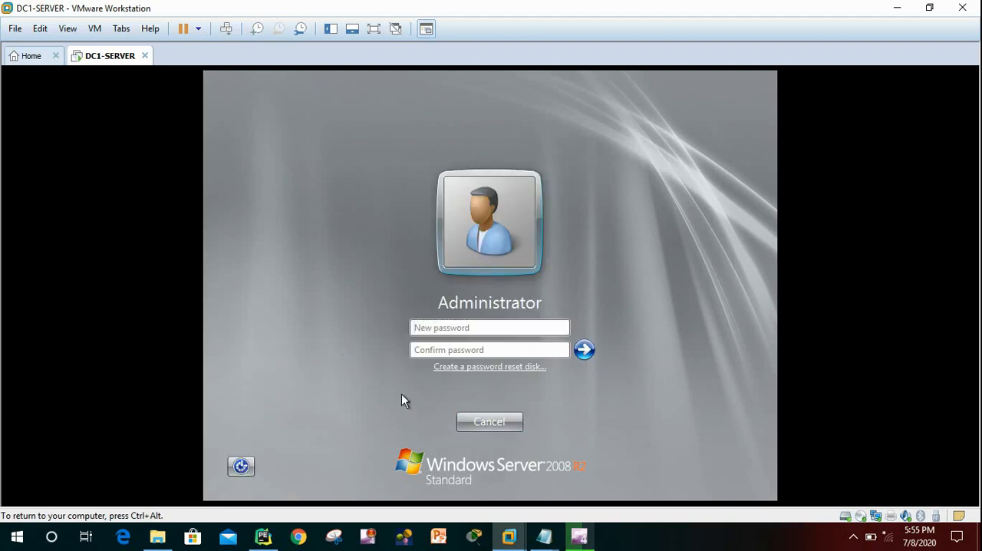
type("Pa$$w0rd12")
left_click(443, 350)
type("Passw")
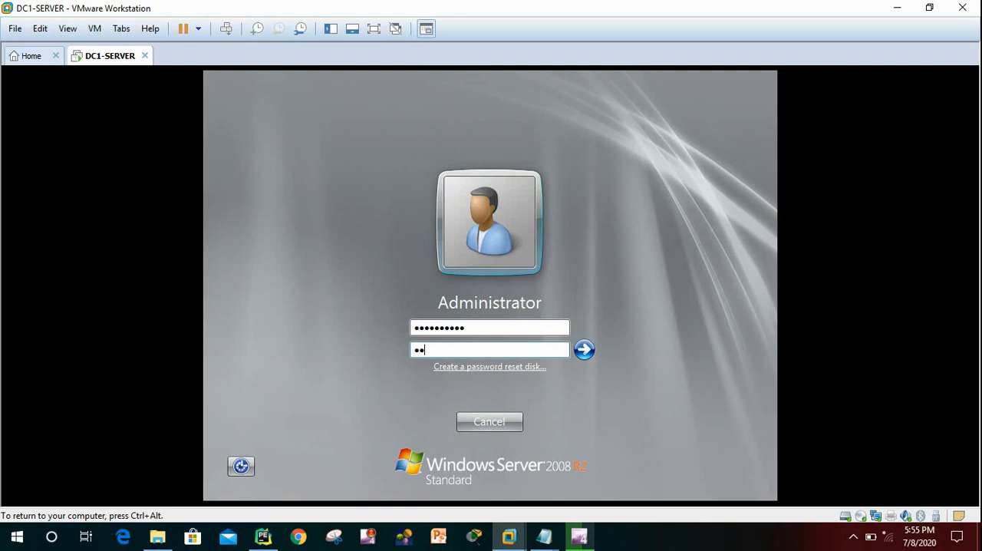
type("ord12")
left_click(584, 350)
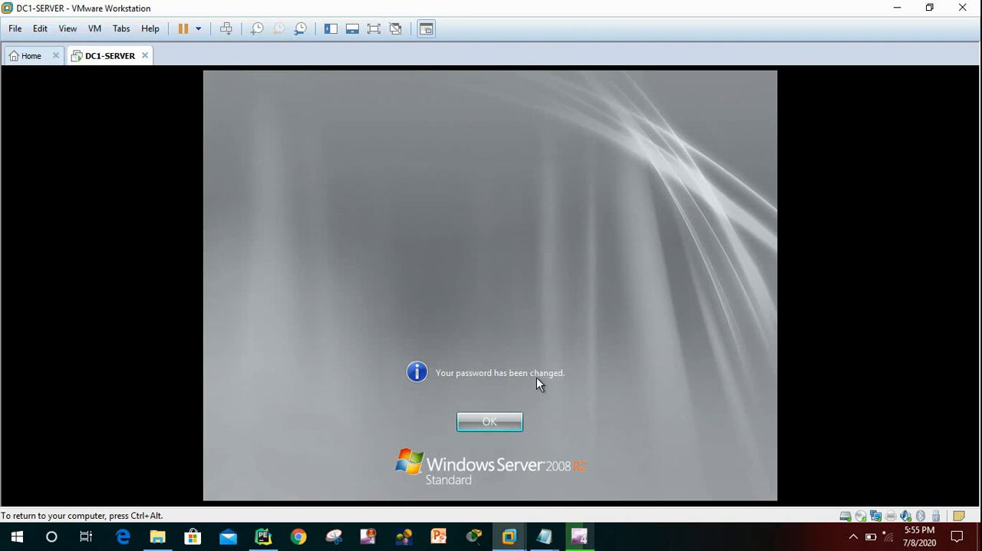
left_click(494, 425)
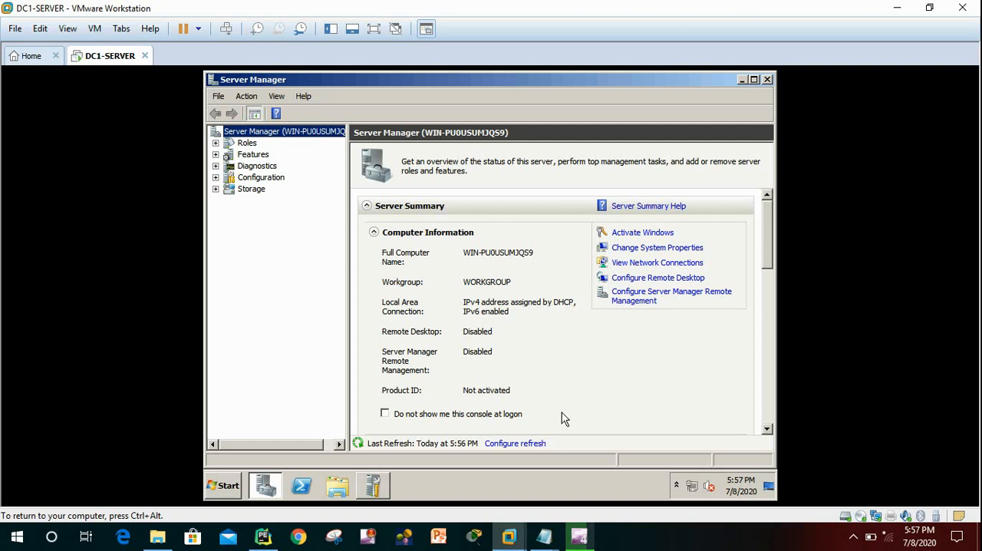
Switch to the Notepad window containing the thank-you note for viewers.
left_click(544, 536)
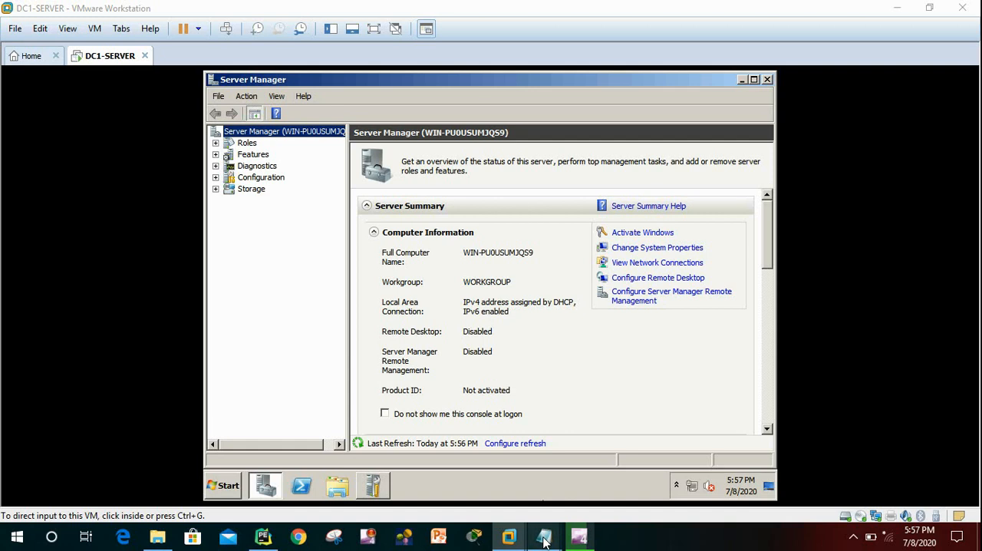
left_click(502, 508)
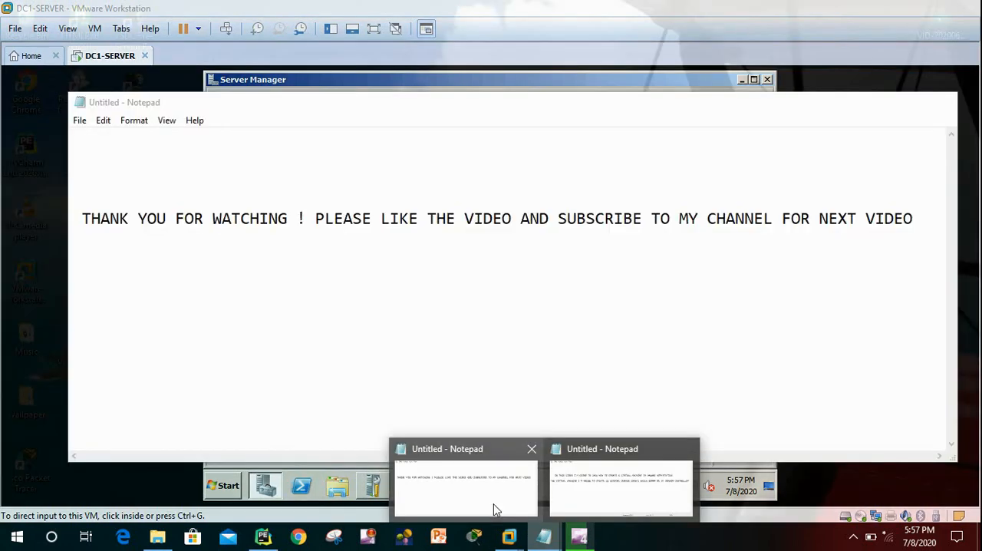